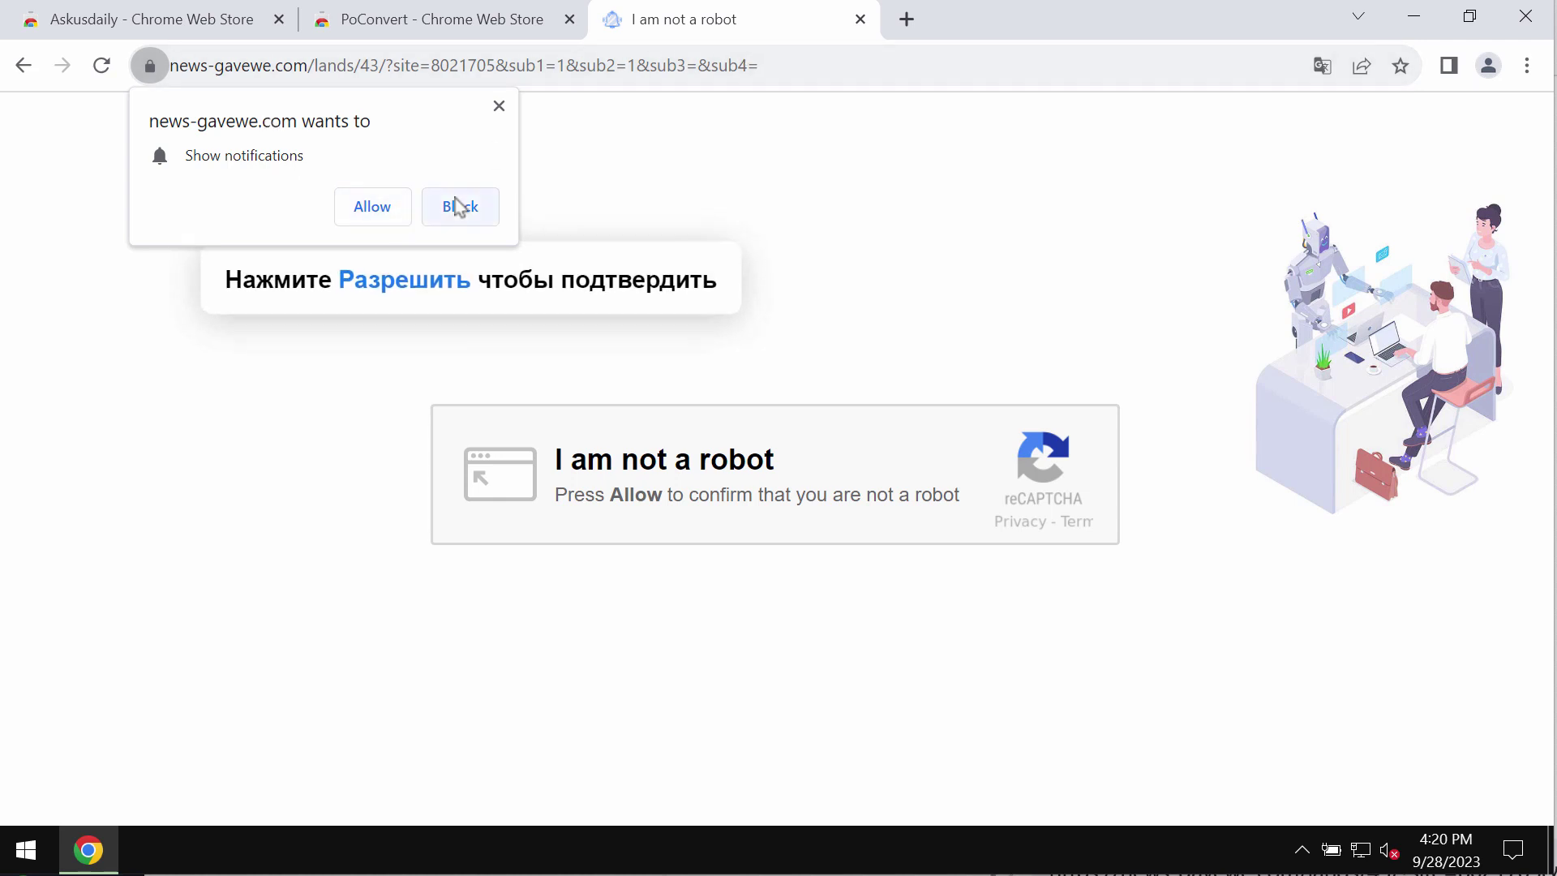
Step: Allow notifications from news-gavewe.com in Chrome's permission prompt
{"action": "left_click", "coordinate": [358, 207]}
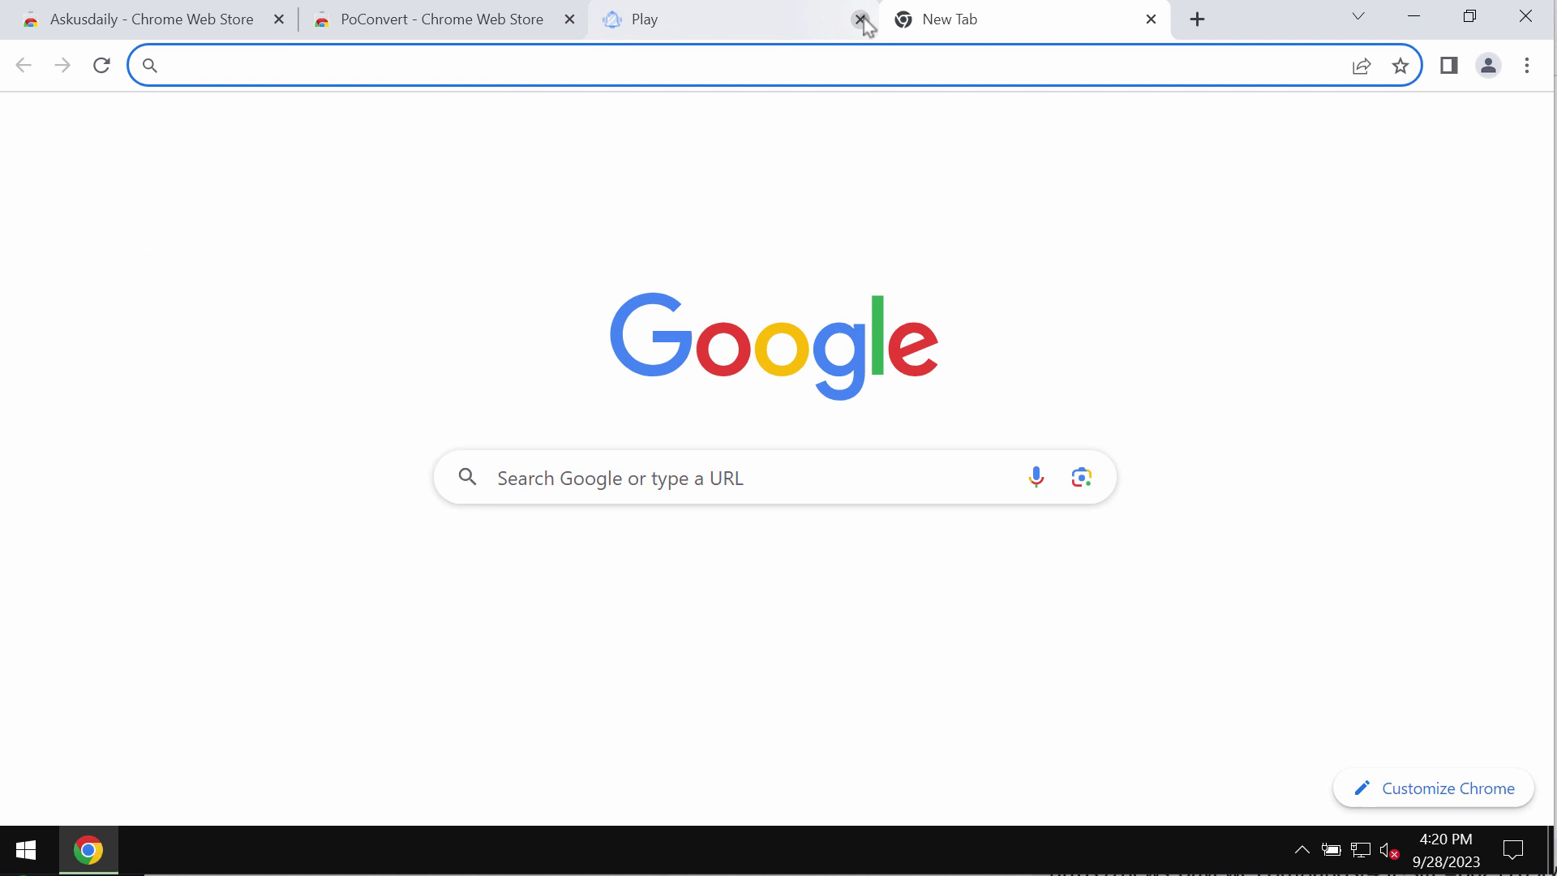
Step: Close the Play tab and bring up Chrome's three-dot main menu
{"action": "left_click", "coordinate": [860, 19]}
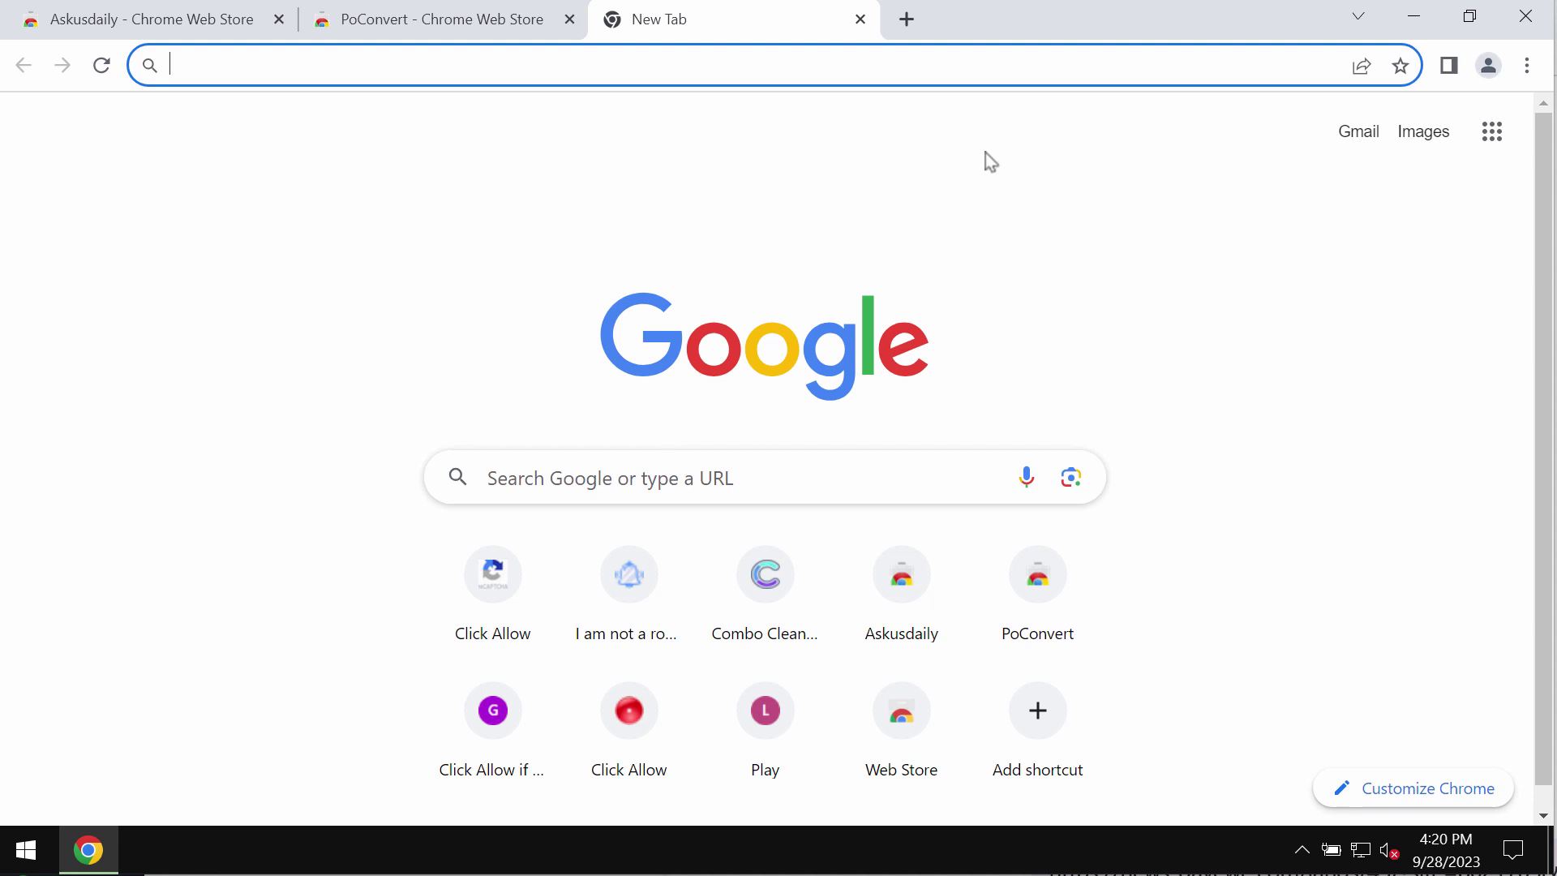
{"action": "left_click", "coordinate": [1004, 227]}
{"action": "left_click", "coordinate": [1525, 67]}
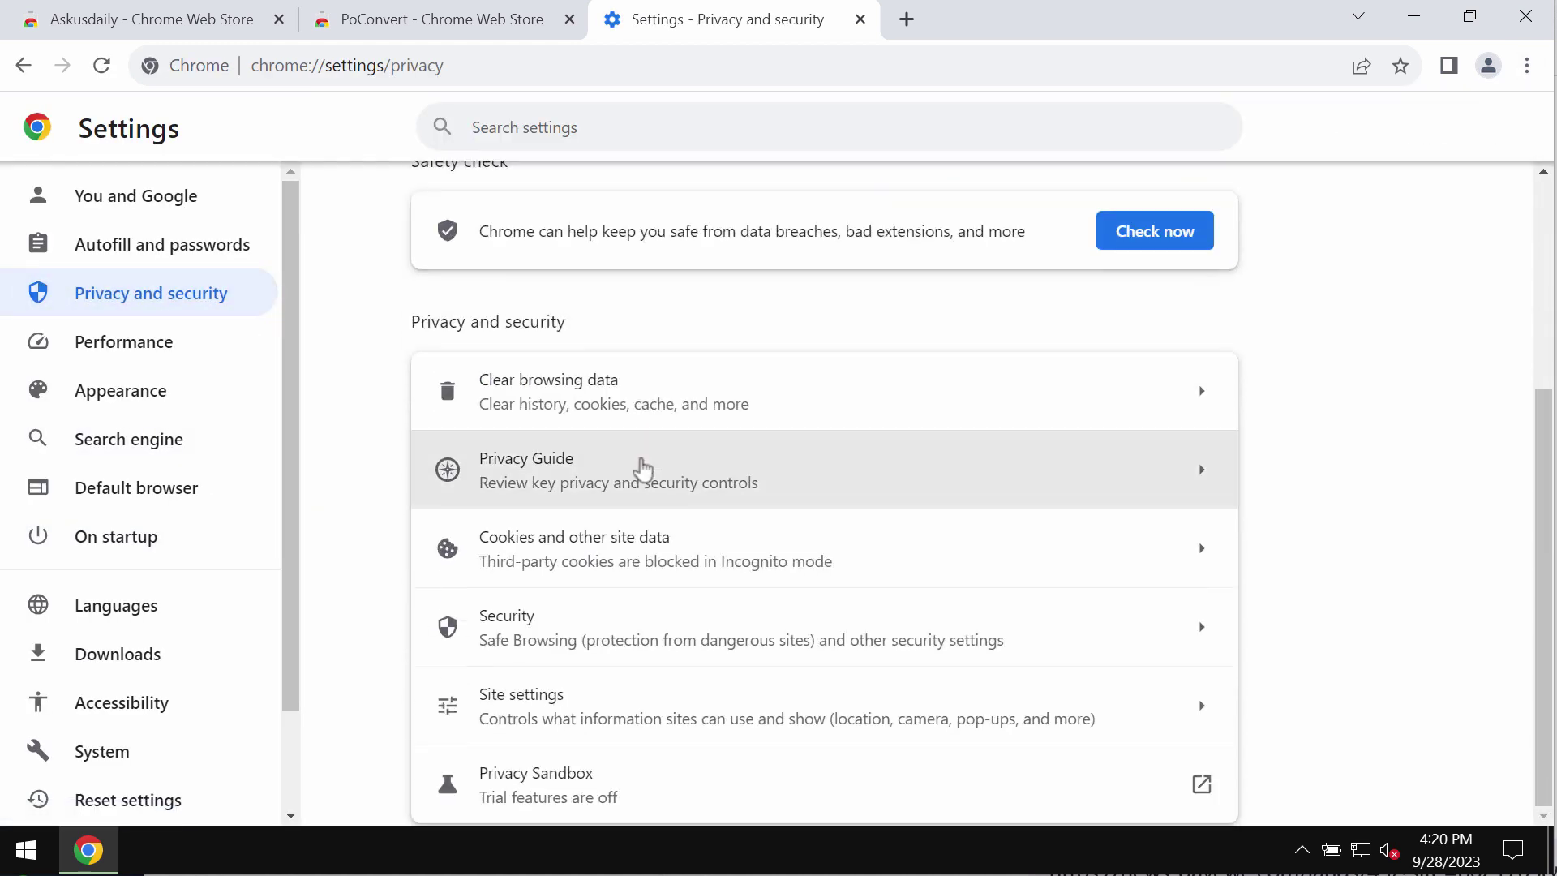
Step: Go to Chrome's Site settings and open the Notifications permission page
{"action": "left_click", "coordinate": [607, 682]}
{"action": "scroll", "coordinate": [603, 677], "scroll_direction": "down", "scroll_amount": 3}
{"action": "scroll", "coordinate": [601, 678], "scroll_direction": "down", "scroll_amount": 7}
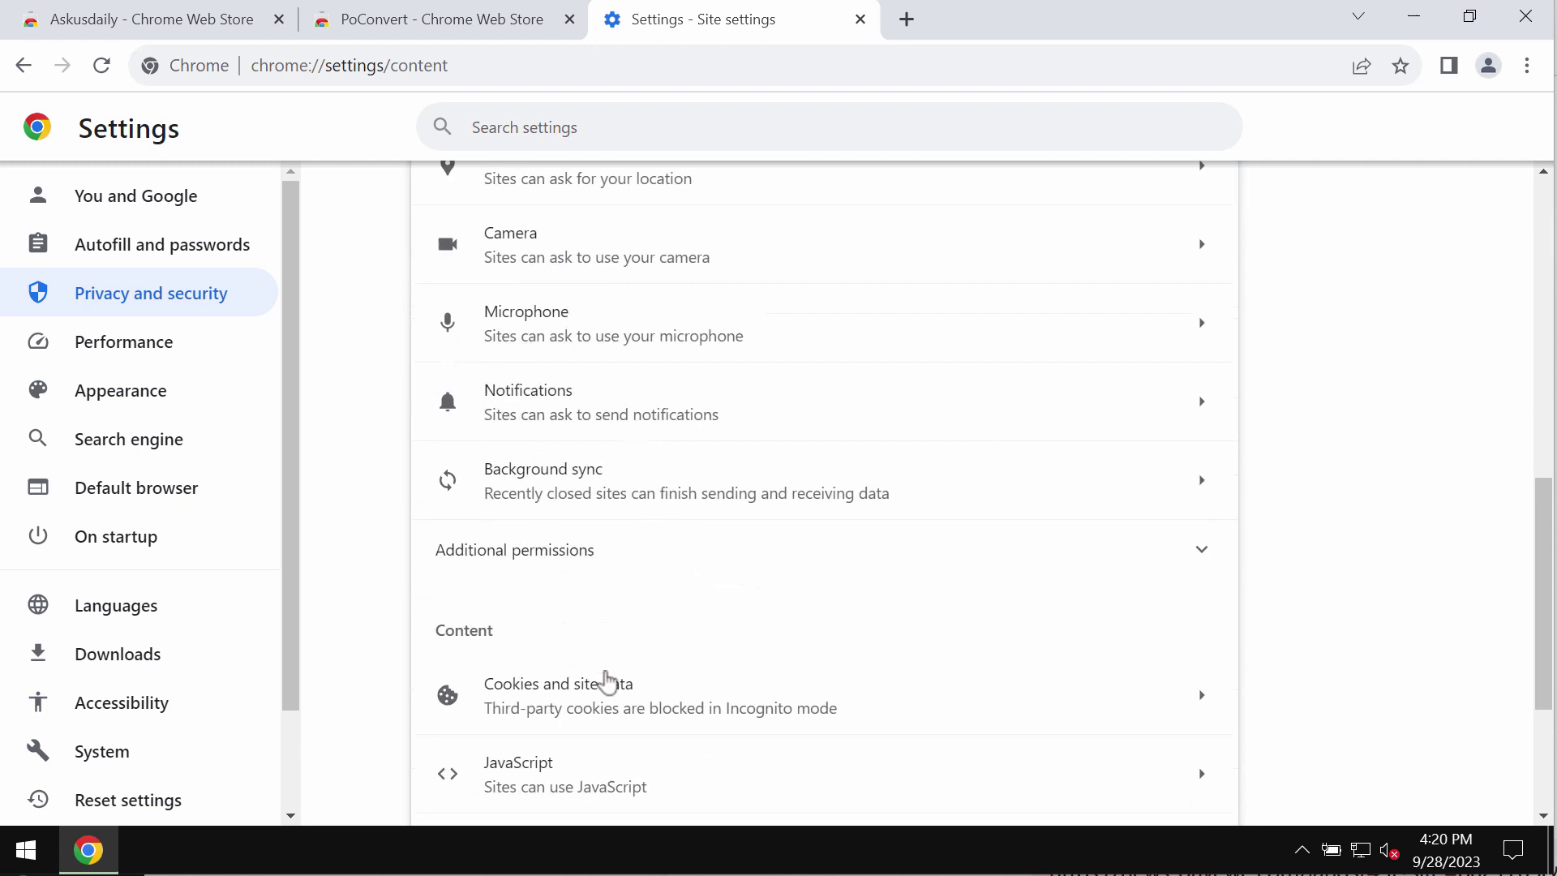
{"action": "scroll", "coordinate": [603, 433], "scroll_direction": "up", "scroll_amount": 4}
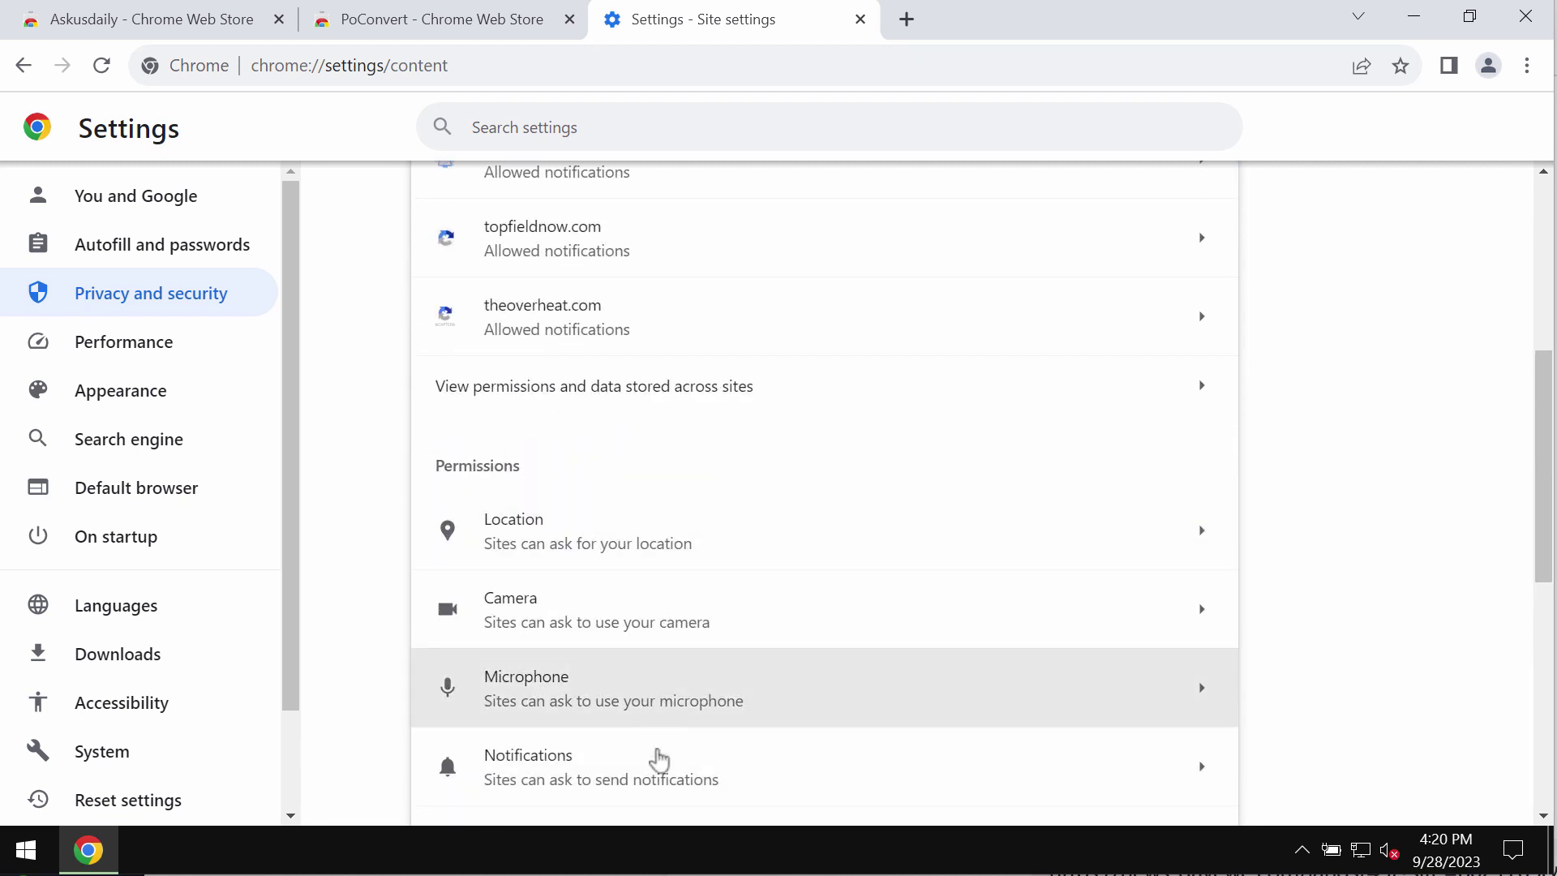
{"action": "left_click", "coordinate": [656, 755]}
{"action": "scroll", "coordinate": [721, 725], "scroll_direction": "down", "scroll_amount": 5}
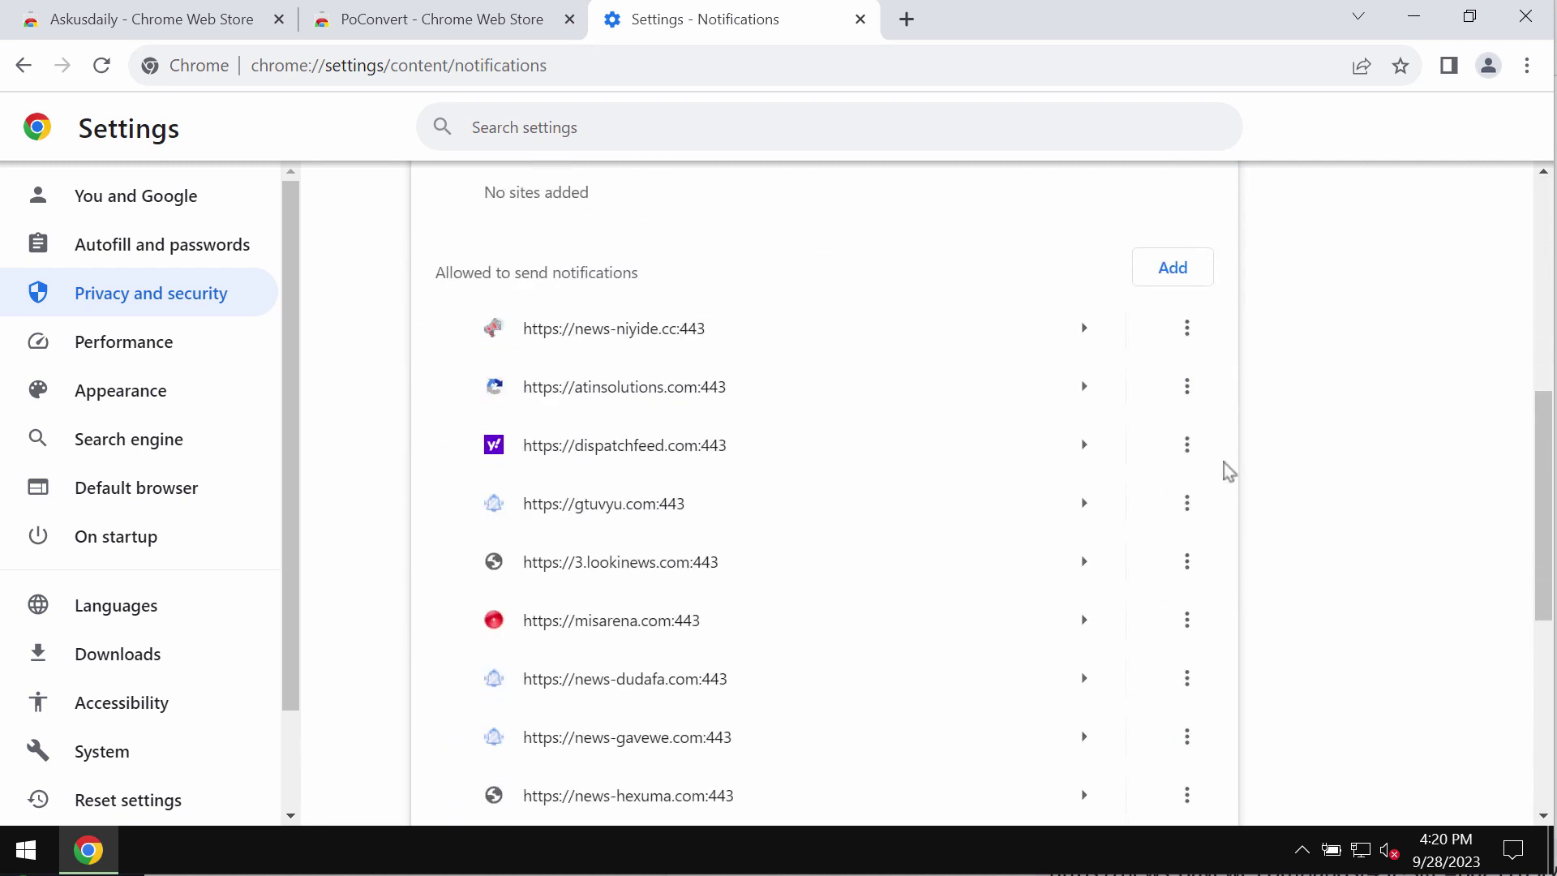
Step: Remove news-niyide.cc, atinsolutions.com, dispatchfeed.com, 3.lookinews.com and gtuvyu.com, leaving misarena.com
{"action": "left_click", "coordinate": [1189, 332]}
{"action": "left_click", "coordinate": [1169, 423]}
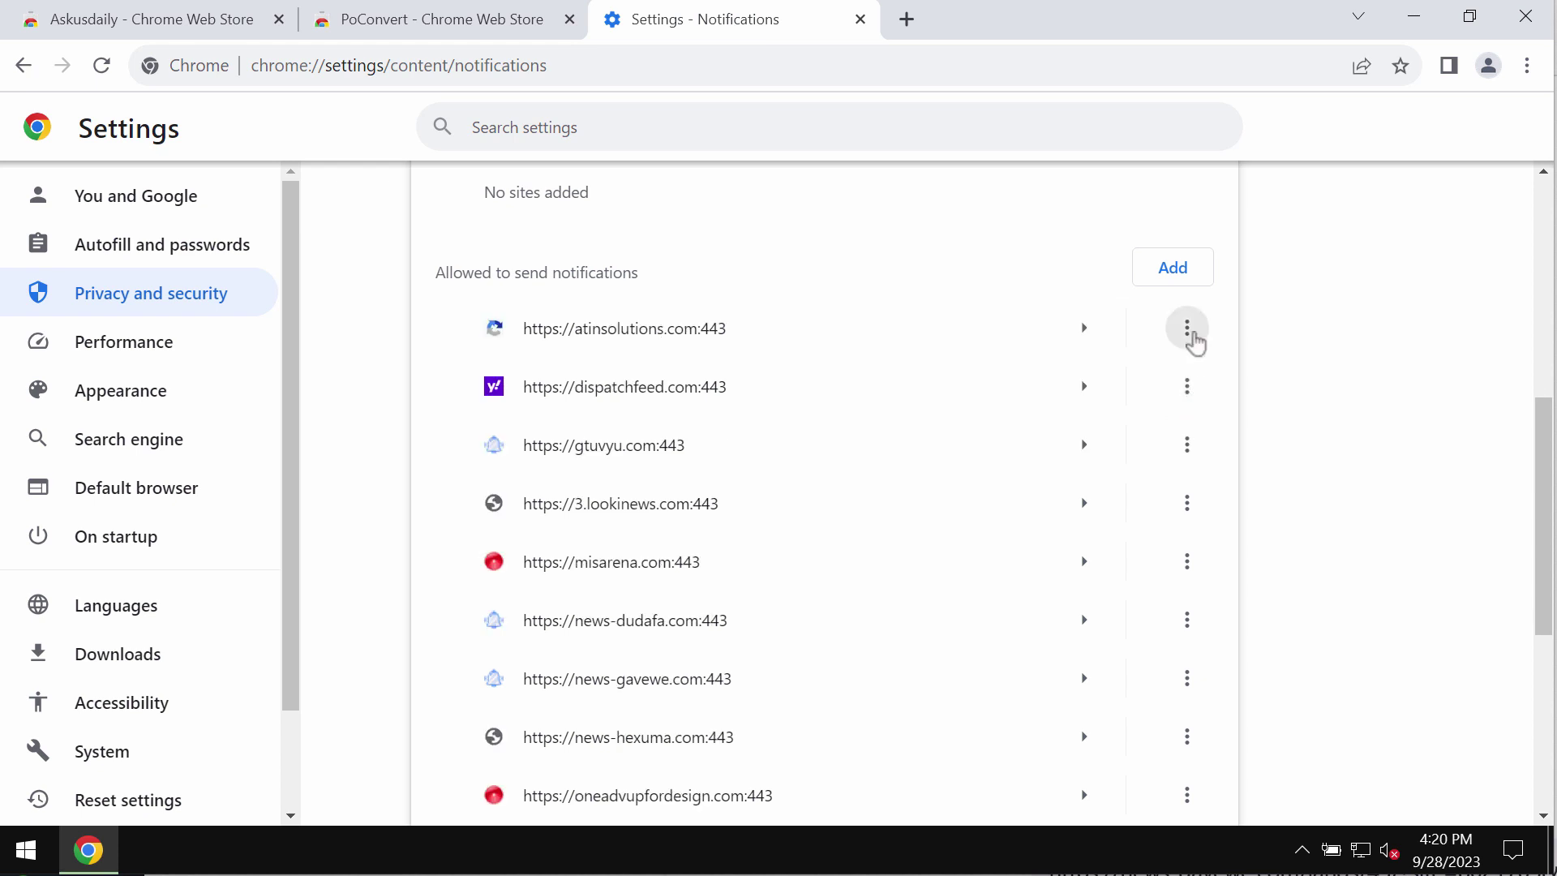
{"action": "left_click", "coordinate": [1189, 334]}
{"action": "left_click", "coordinate": [1150, 422]}
{"action": "left_click", "coordinate": [1186, 328]}
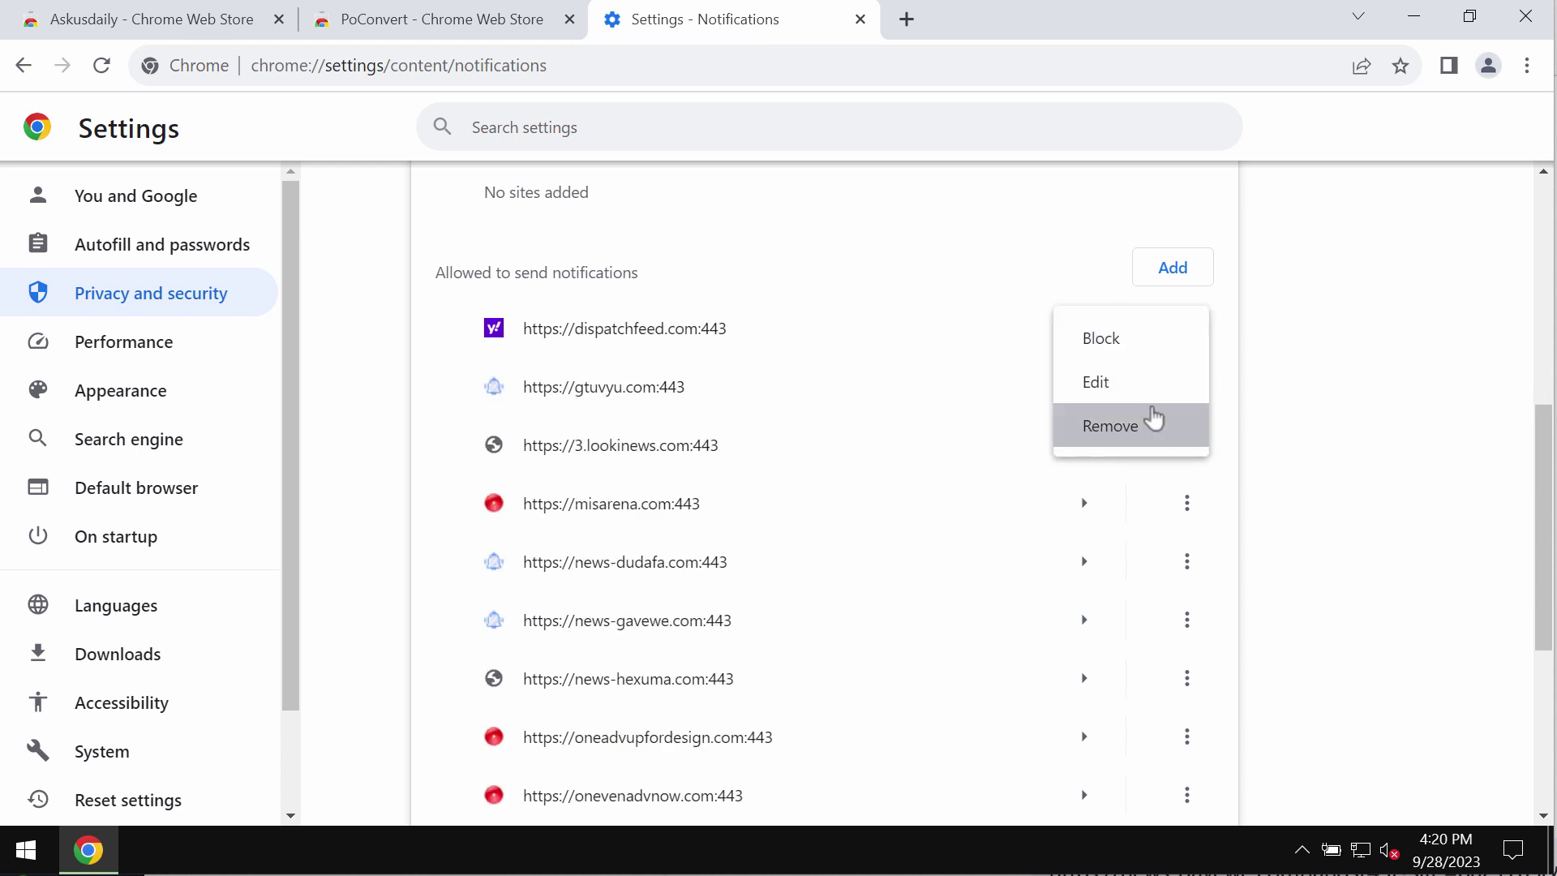
{"action": "left_click", "coordinate": [1150, 423]}
{"action": "left_click", "coordinate": [1185, 385]}
{"action": "left_click", "coordinate": [1150, 480]}
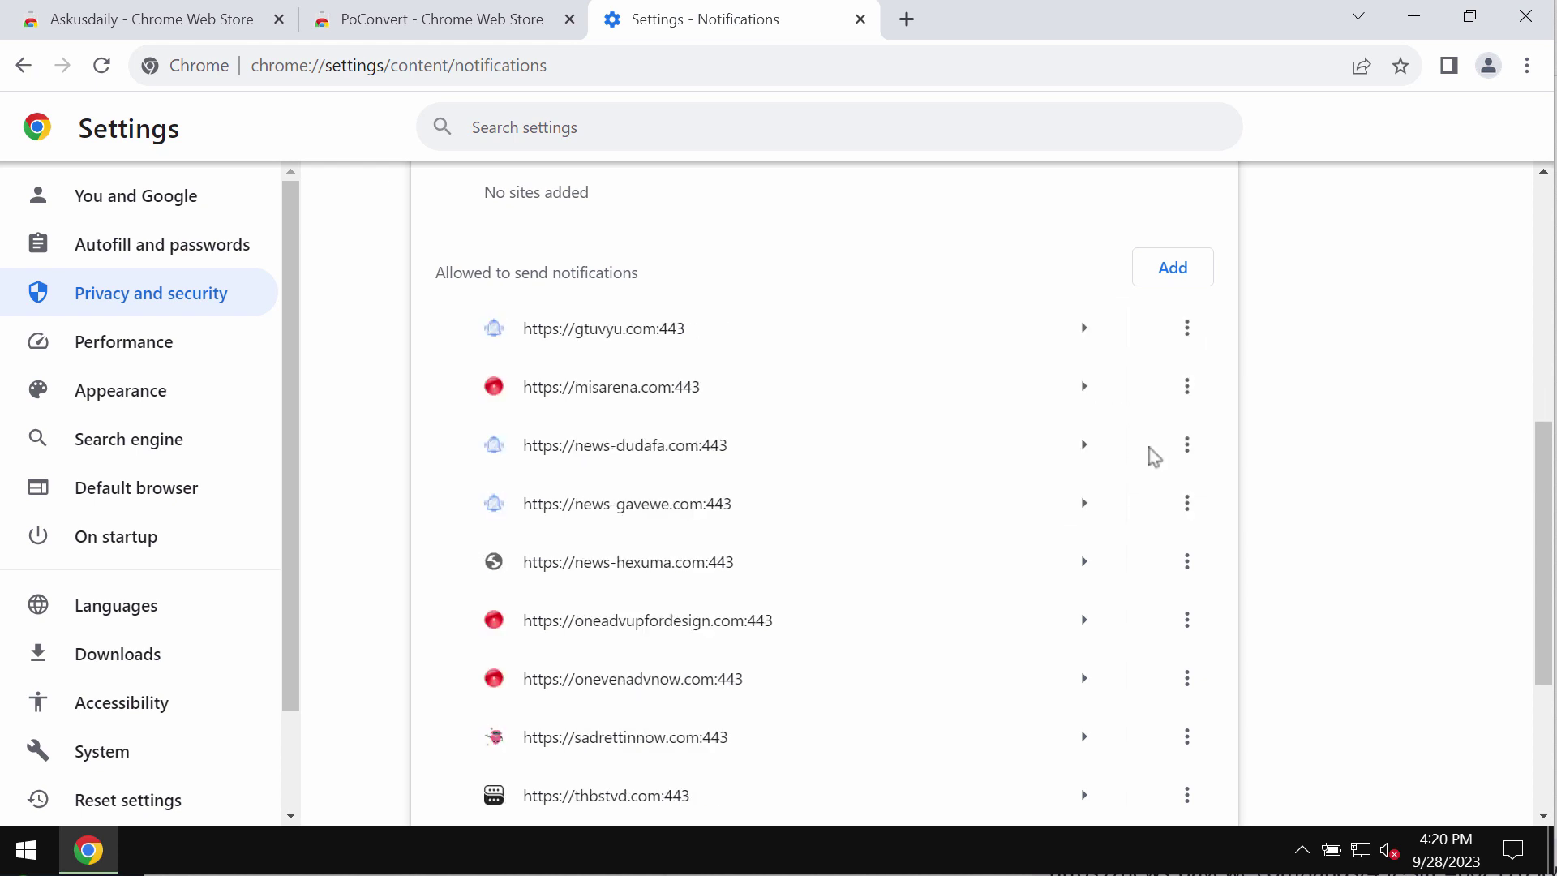
{"action": "left_click", "coordinate": [1184, 390]}
{"action": "left_click", "coordinate": [1109, 487]}
{"action": "left_click", "coordinate": [1185, 327]}
Step: Load combocleaner.com in place of the Notifications settings page
{"action": "left_click", "coordinate": [1135, 424]}
{"action": "left_click", "coordinate": [728, 62]}
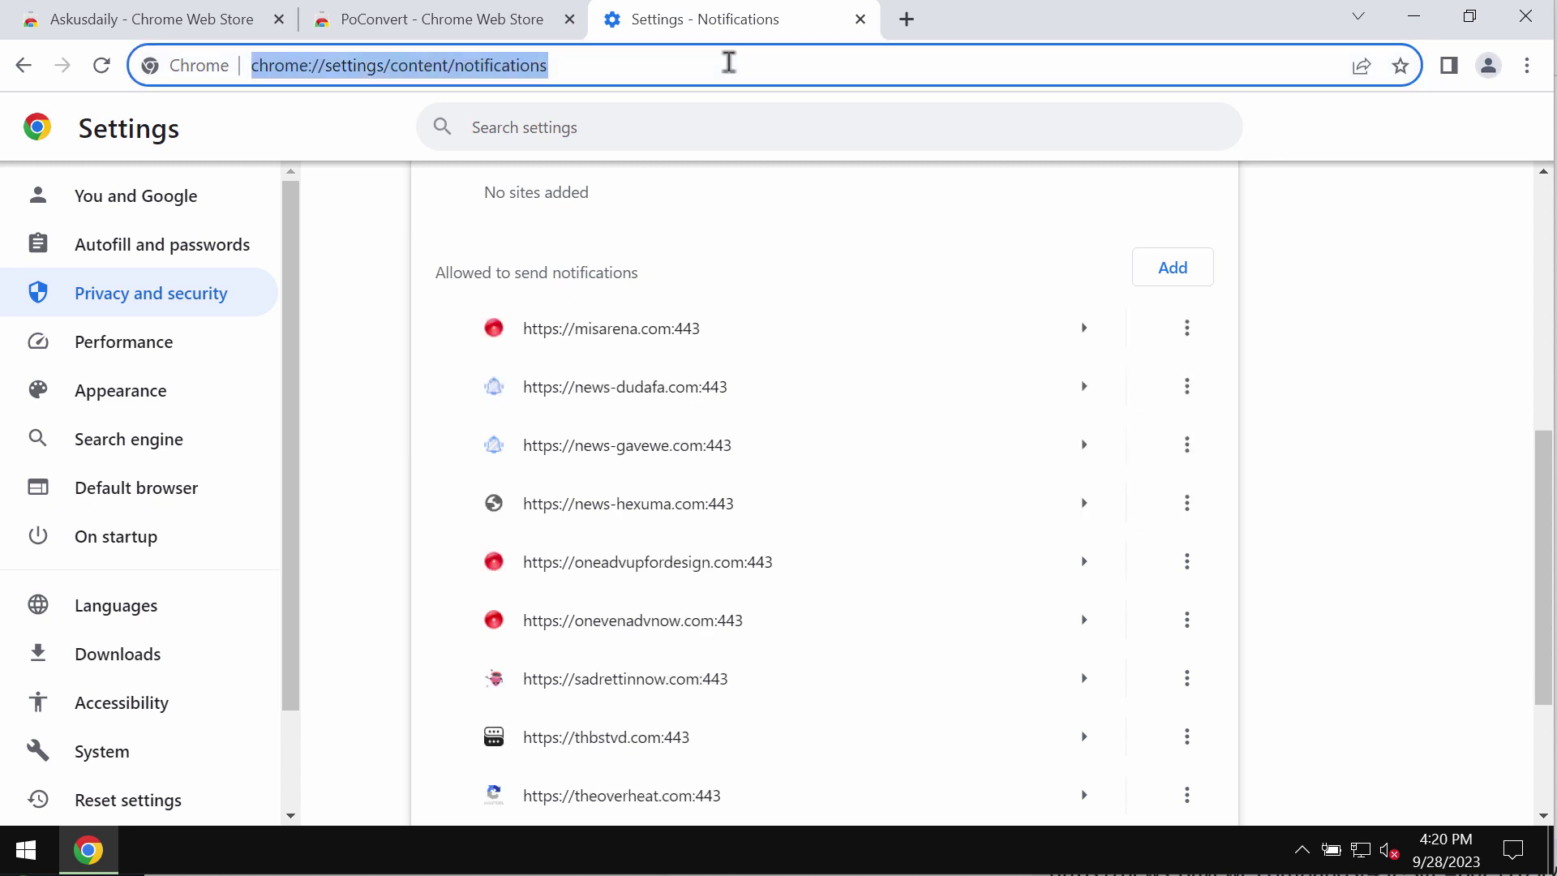
{"action": "type", "text": "c"}
{"action": "key", "text": "Return"}
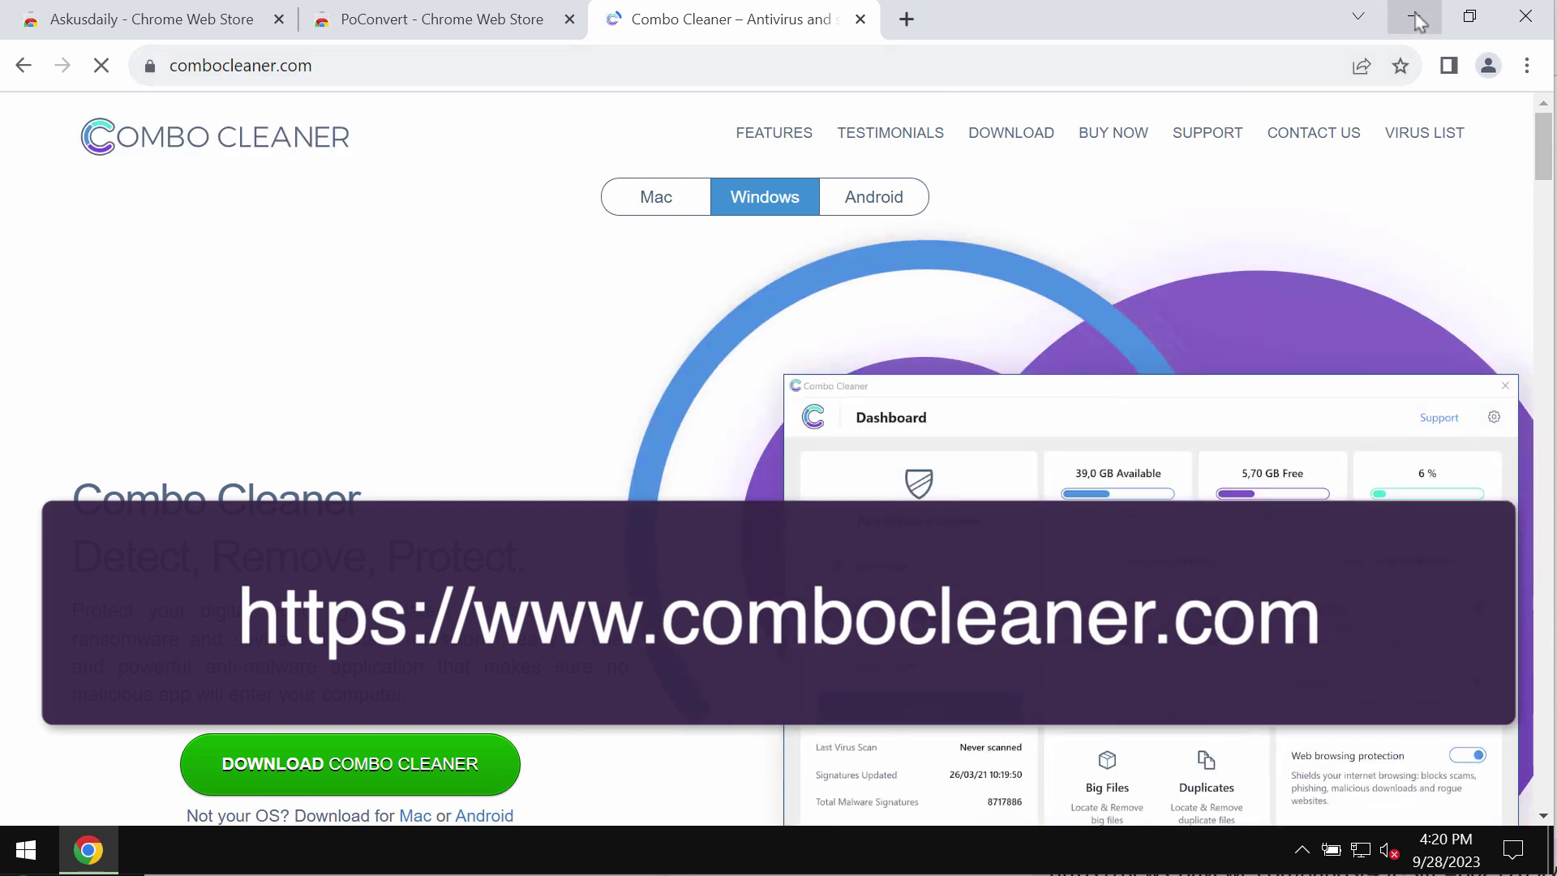
Step: Minimize Chrome and launch Combo Cleaner from its desktop shortcut
{"action": "left_click", "coordinate": [1414, 16]}
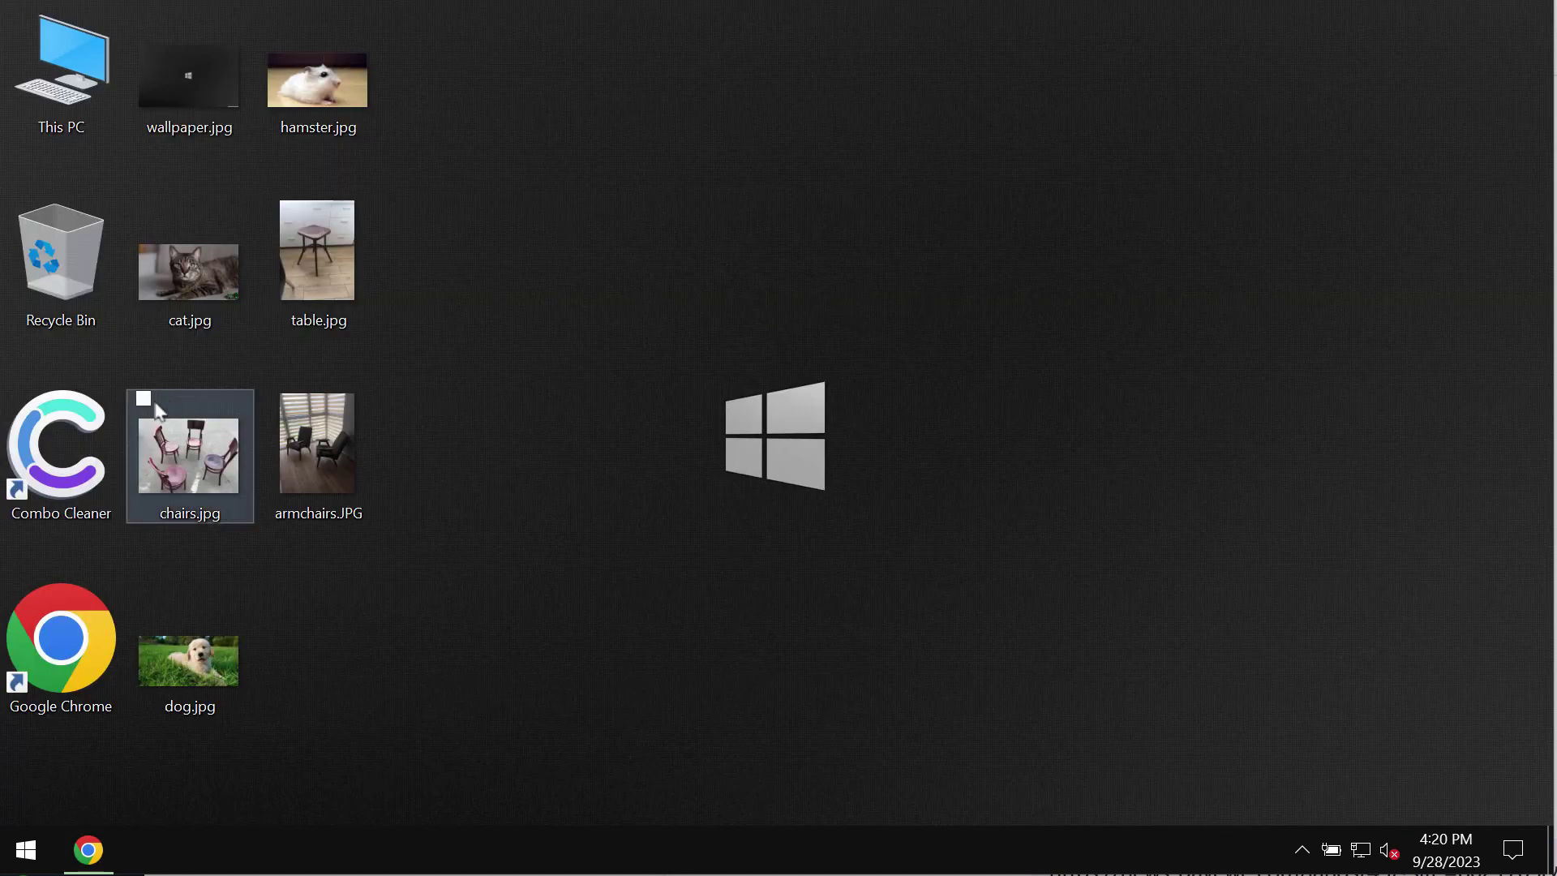
{"action": "left_click", "coordinate": [94, 436]}
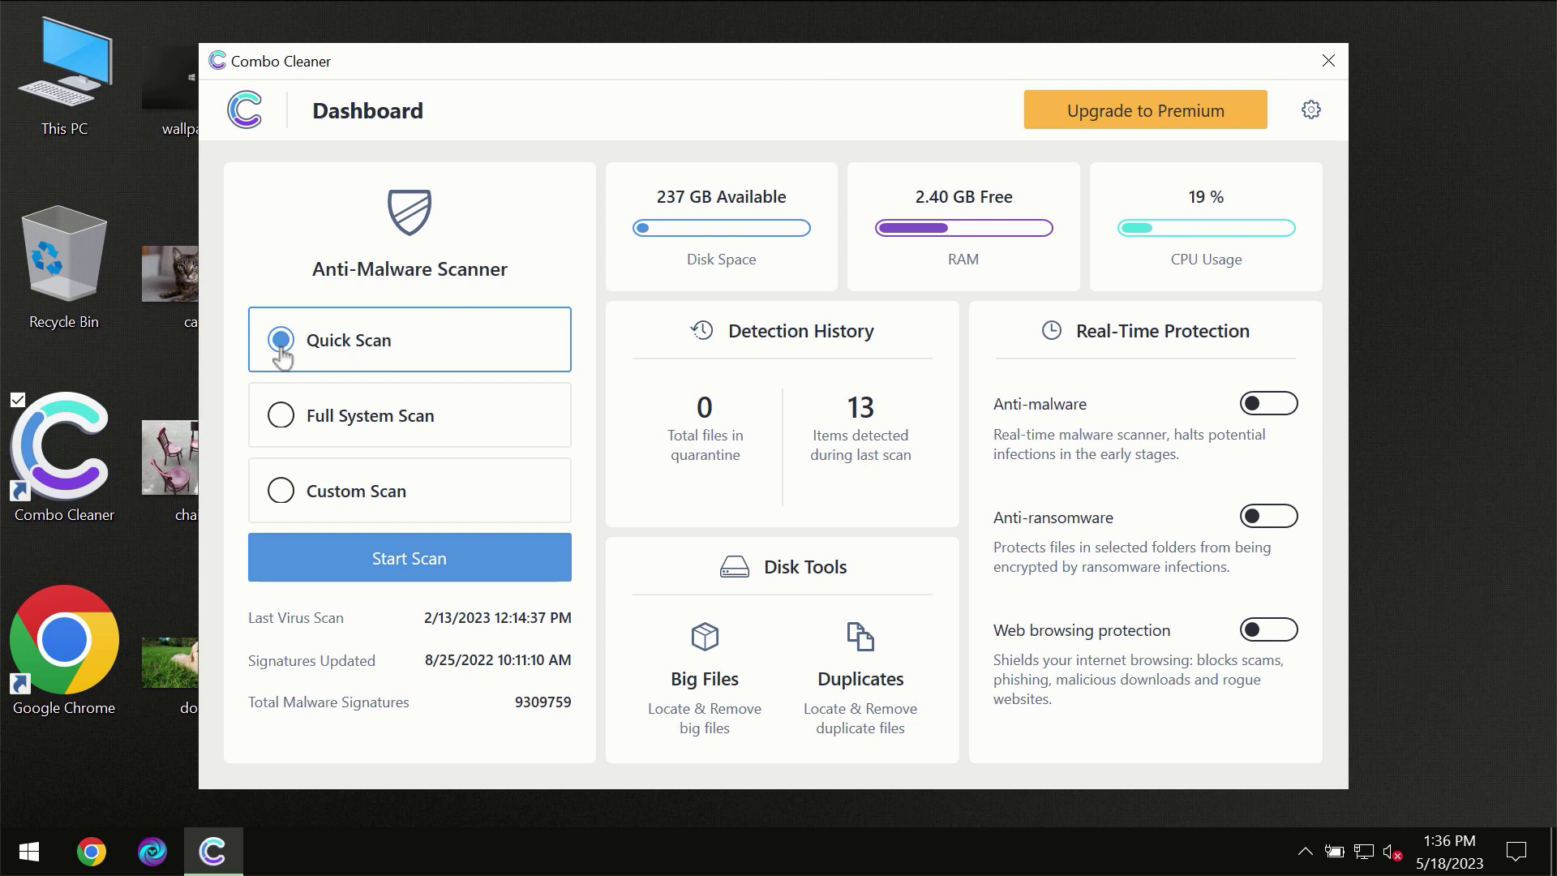
Step: Start the Quick Scan from Combo Cleaner's Dashboard
{"action": "left_click", "coordinate": [399, 569]}
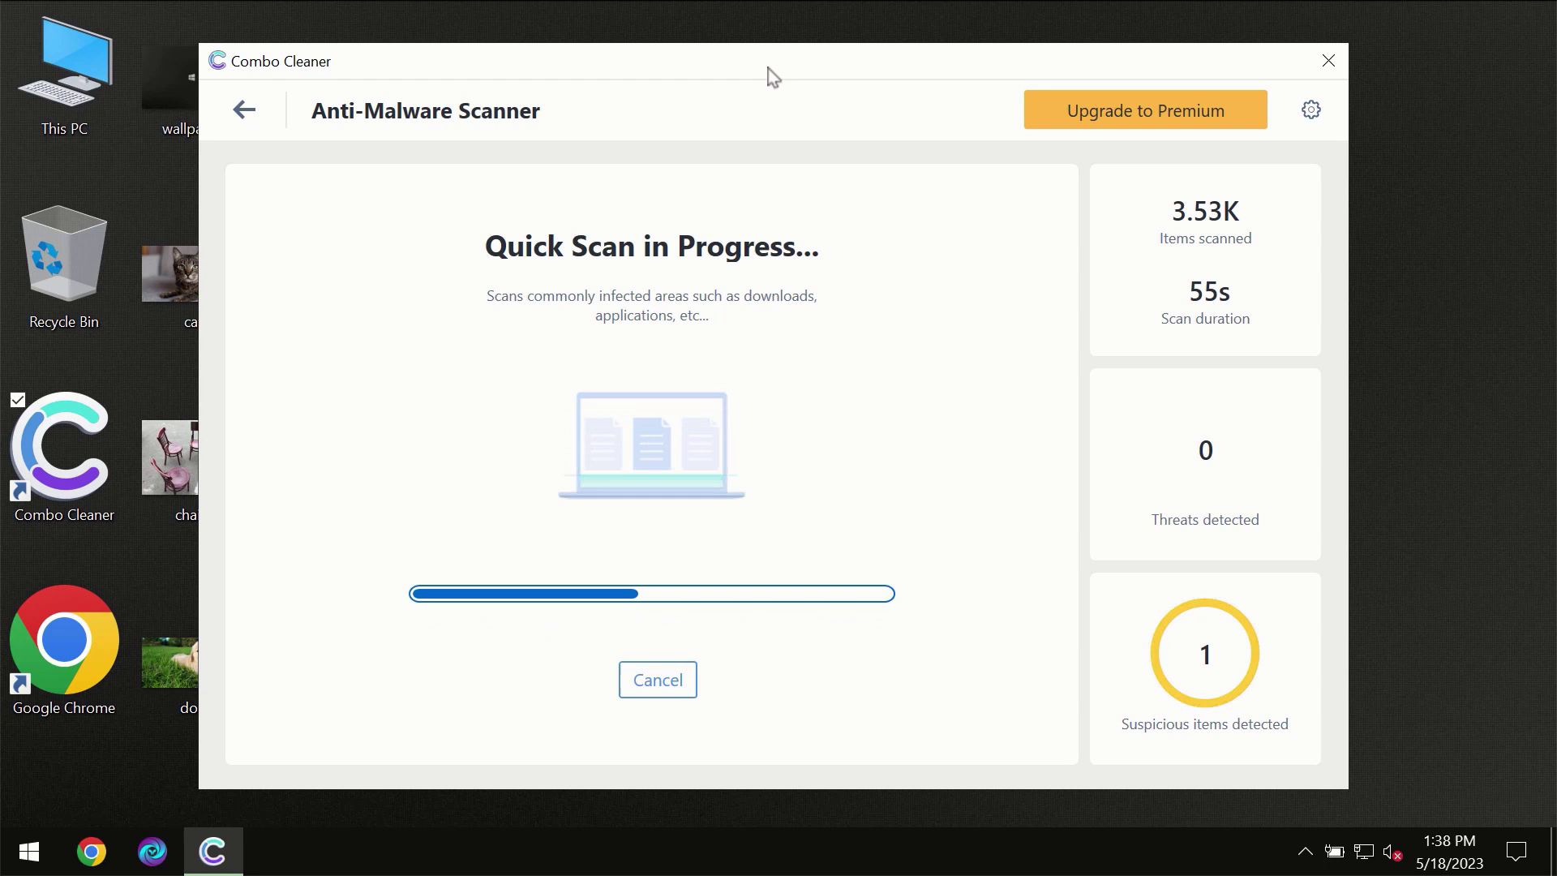
Step: Open Settings, review the Anti-Ransomware tab, then return to the Dashboard
{"action": "left_click", "coordinate": [1313, 114]}
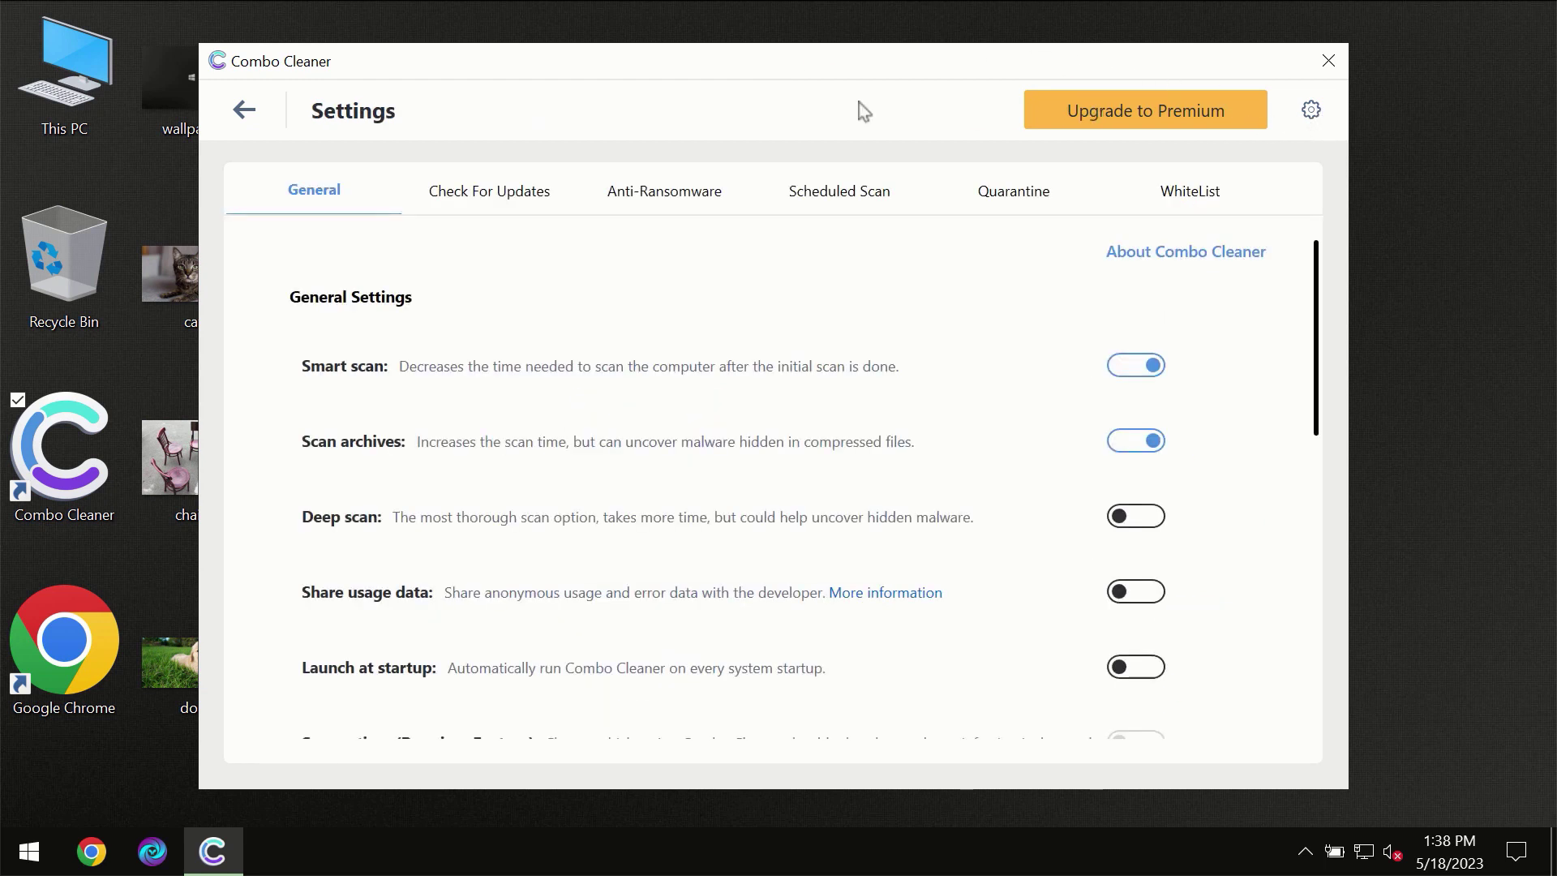
{"action": "left_click", "coordinate": [655, 199]}
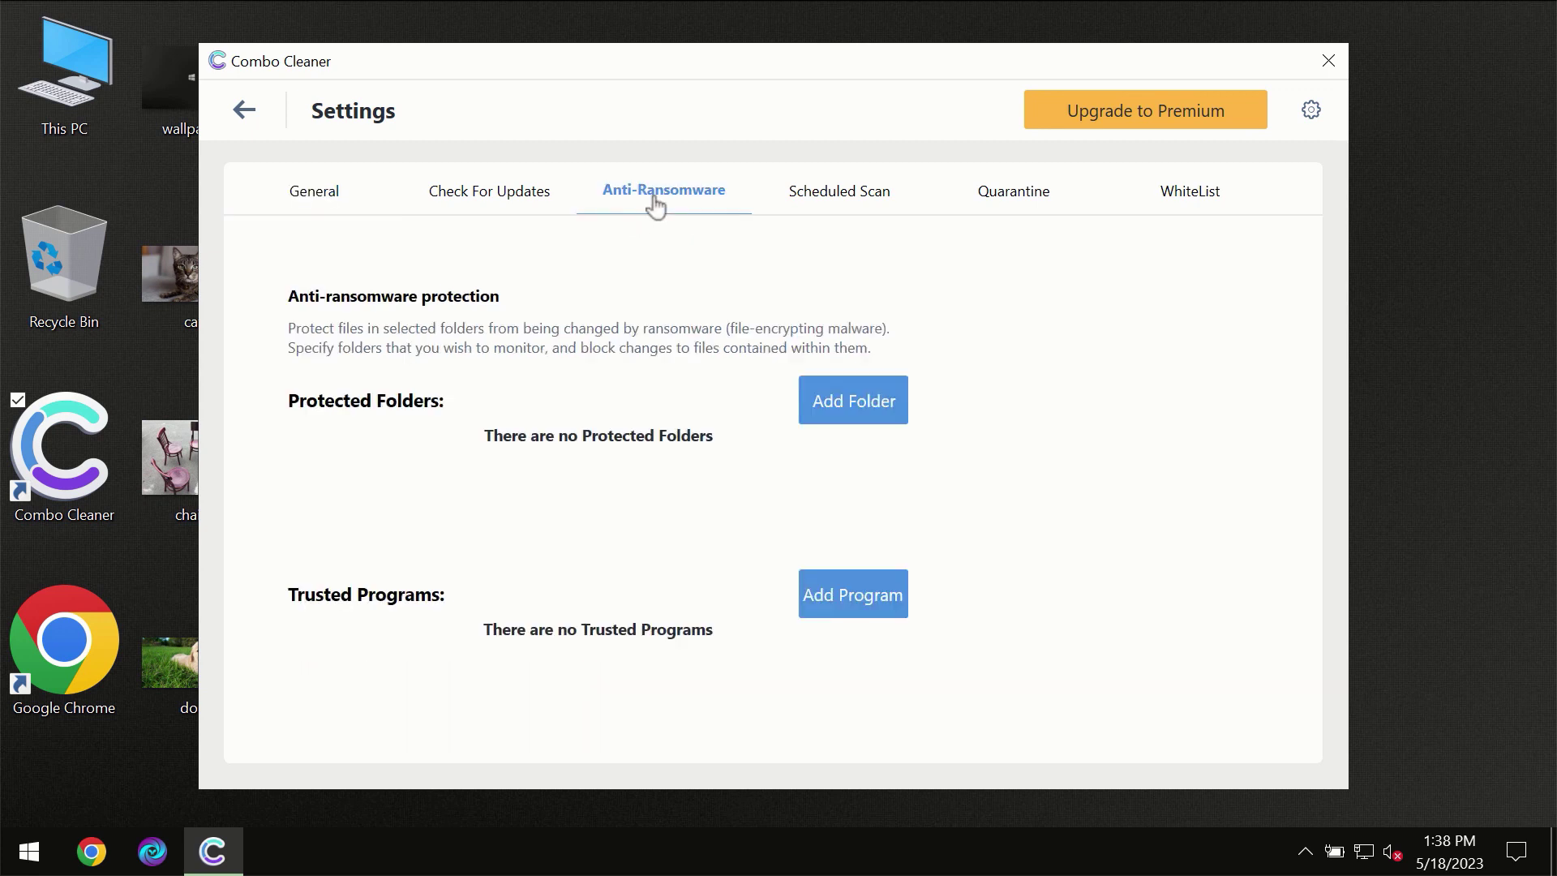
{"action": "left_click", "coordinate": [245, 116]}
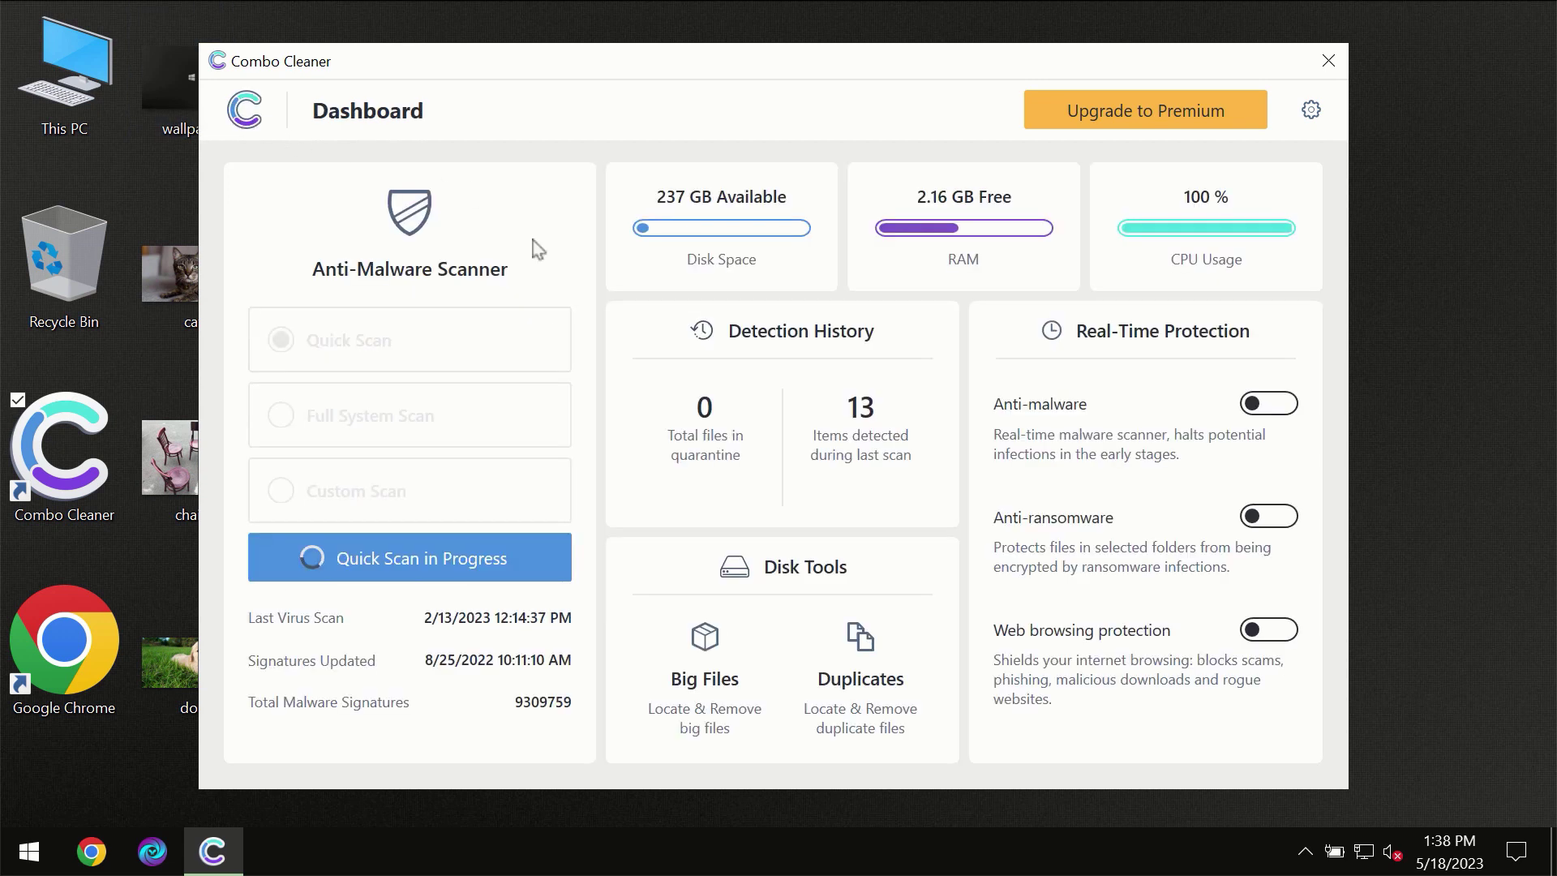
Step: Let the Quick Scan finish flagging awejx.eastfeukufunde.com Ads, then open Upgrade to Premium
{"action": "left_click", "coordinate": [448, 570]}
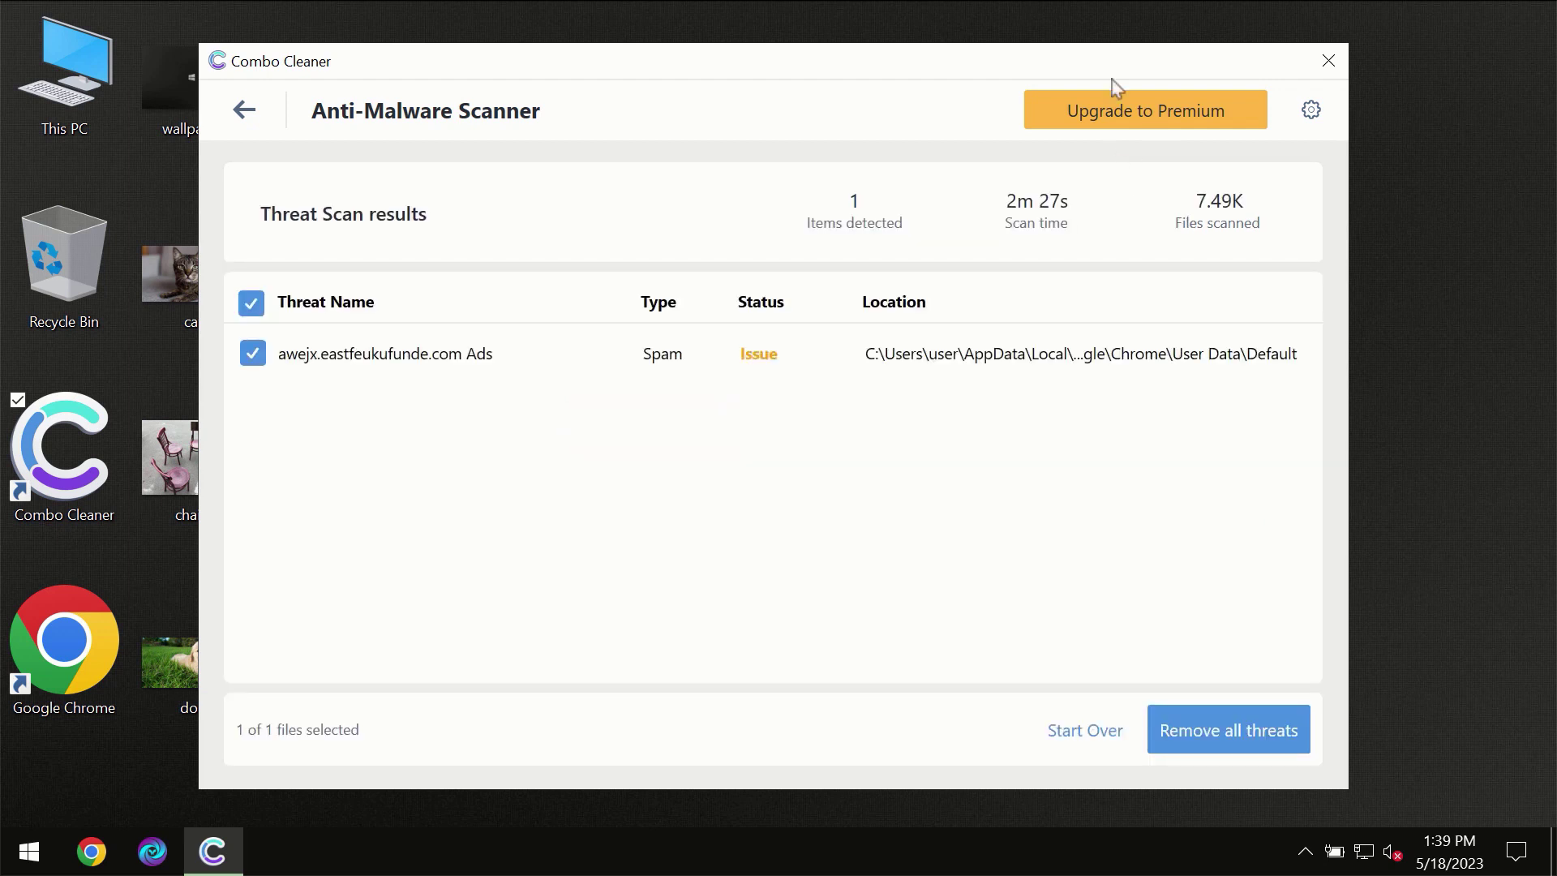
{"action": "left_click", "coordinate": [1122, 118]}
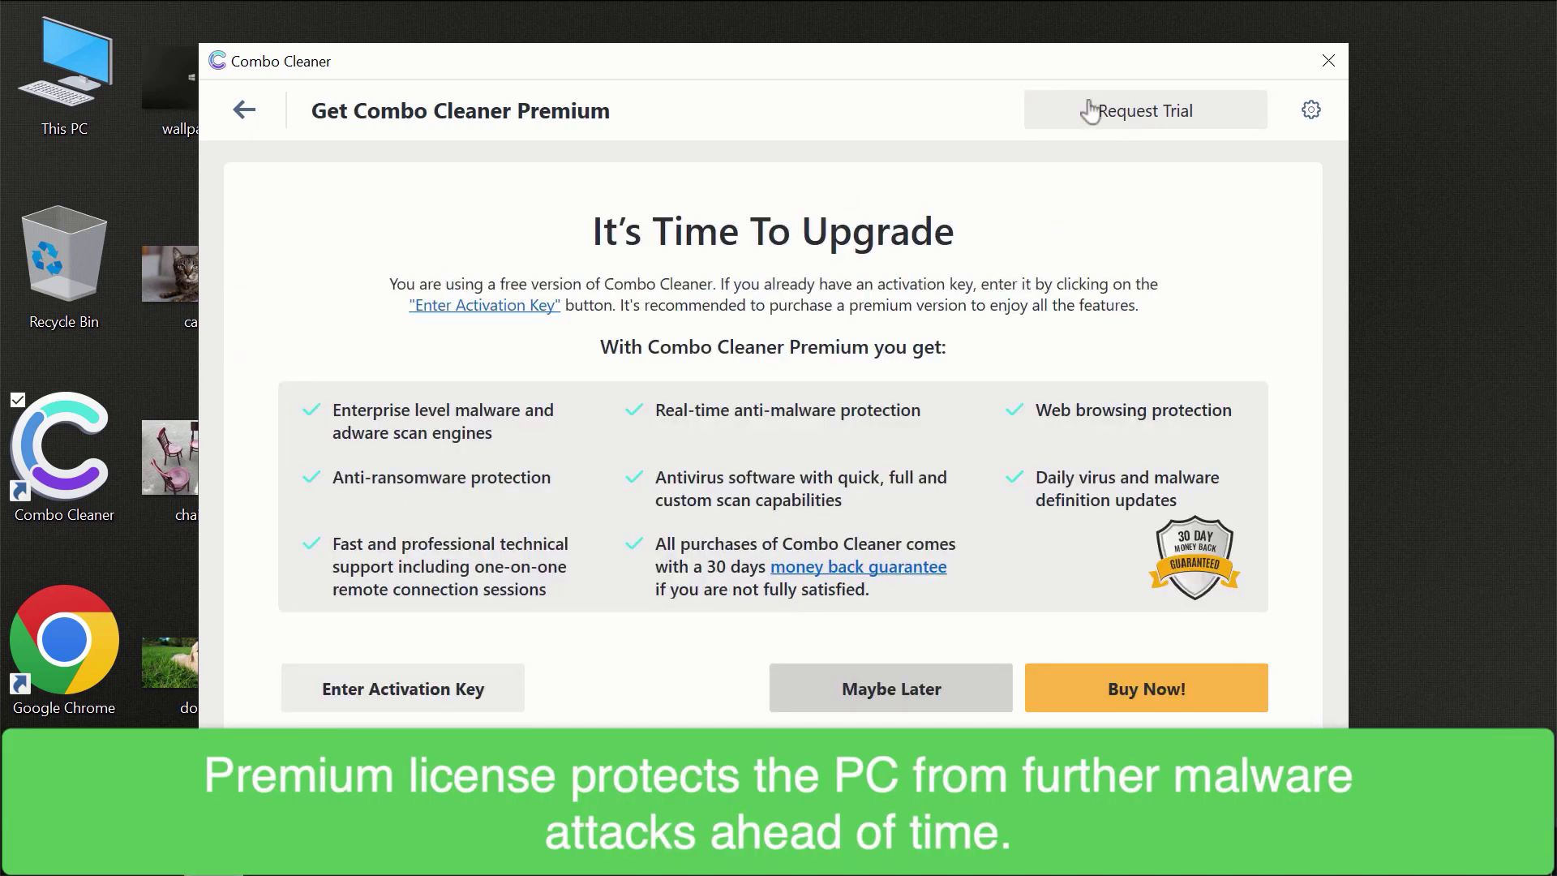